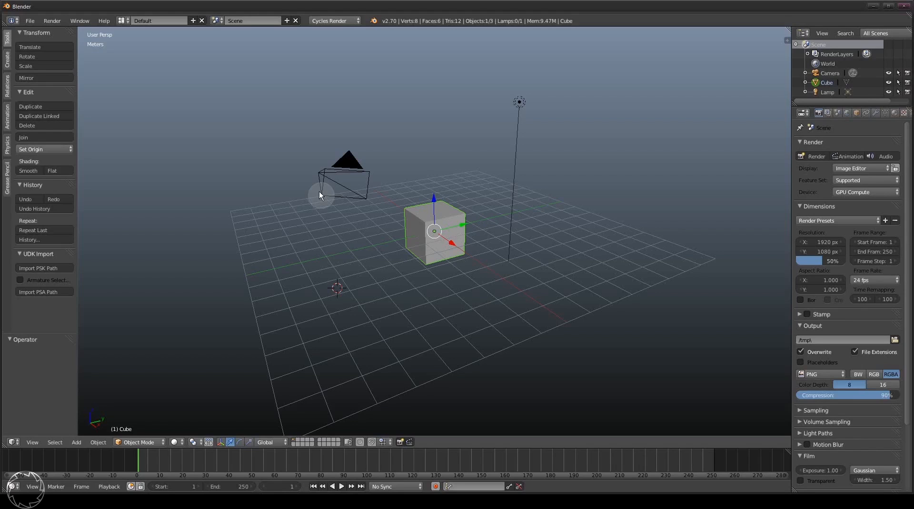
Step: Insert a Scaling keyframe on the cube at frame 1
middle_drag(363, 241, 424, 265)
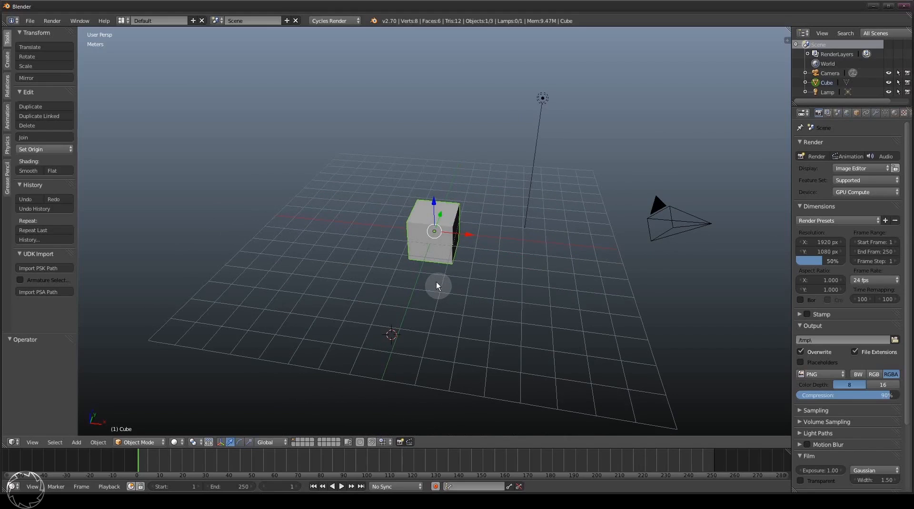
mouse_move(436, 281)
middle_down()
mouse_move(446, 285)
mouse_move(403, 295)
mouse_move(459, 302)
mouse_move(442, 294)
mouse_move(442, 278)
middle_up()
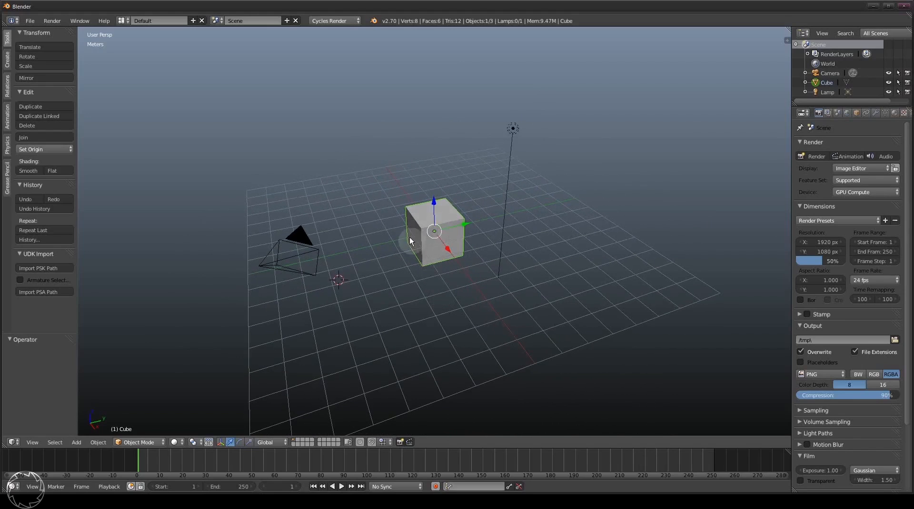
middle_drag(409, 240, 464, 243)
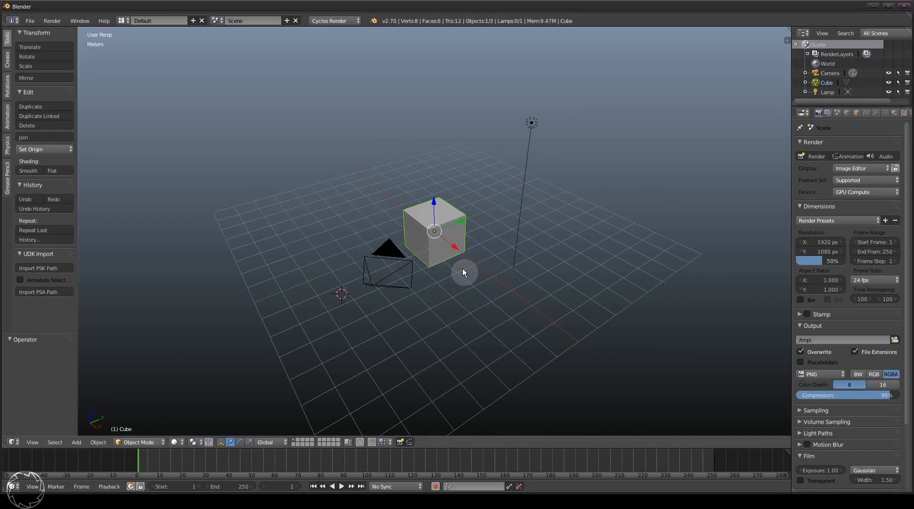
key(i)
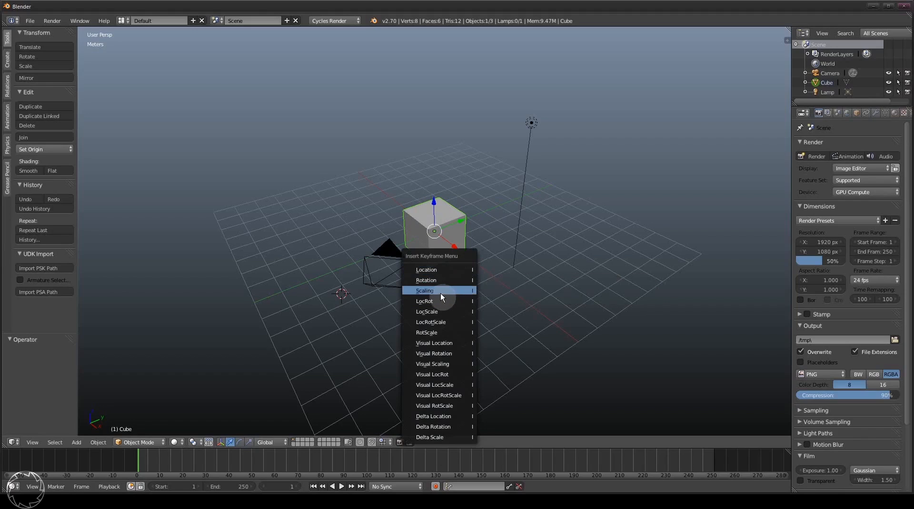
click(441, 296)
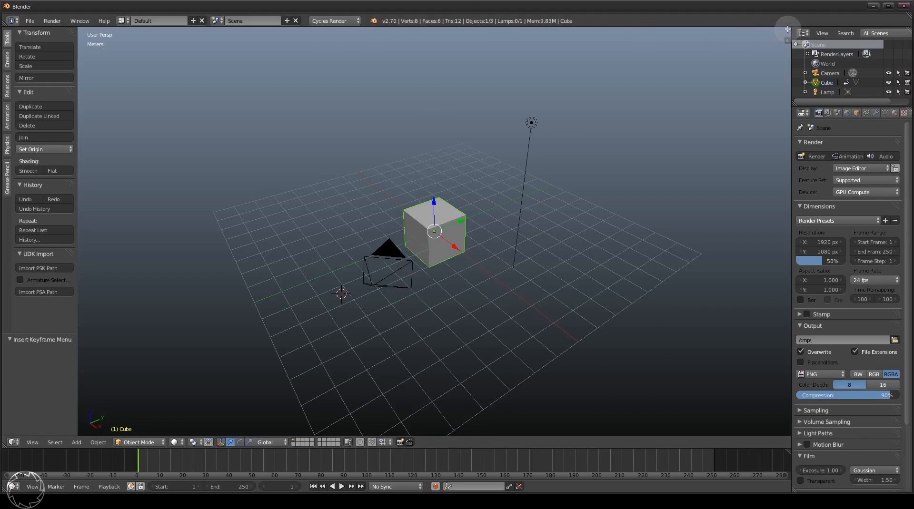
Step: Split the 3D view horizontally, turn the upper area into a Graph Editor and frame the cube's scaling curve
drag(789, 29, 733, 224)
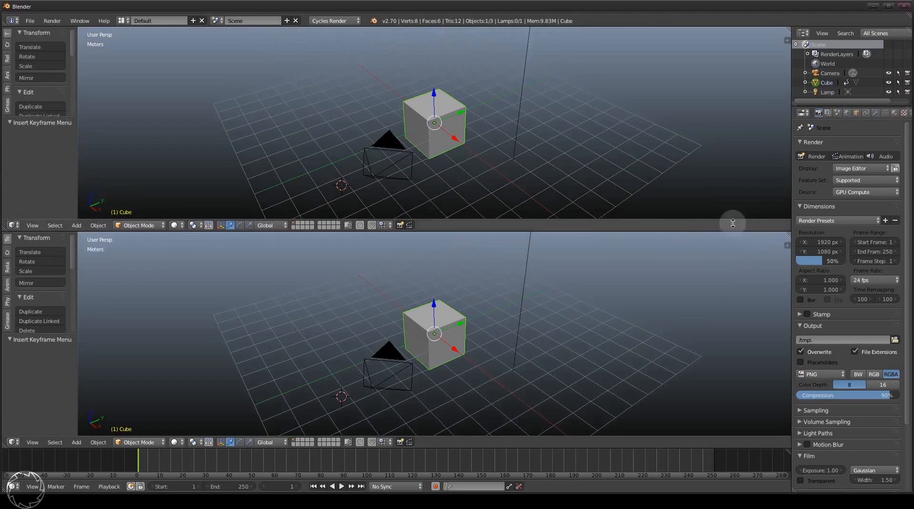
click(13, 226)
click(35, 263)
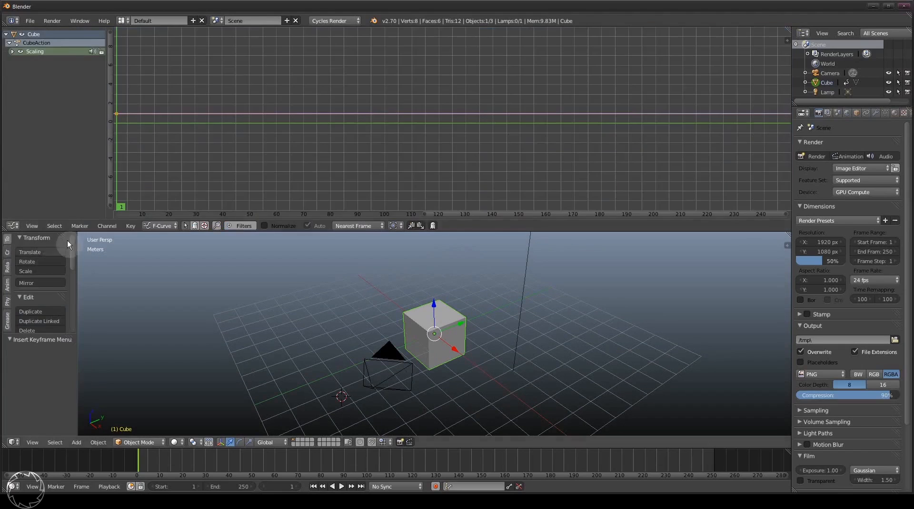
key(Home)
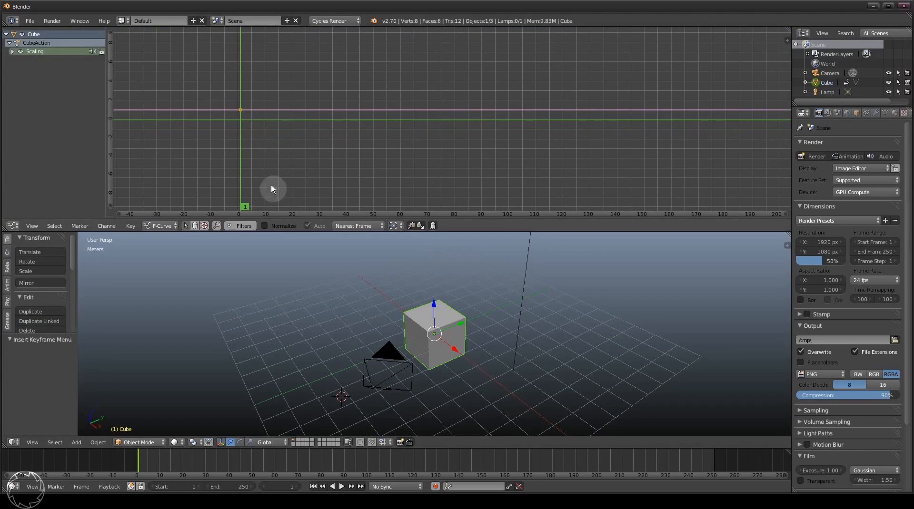
Step: Bake Atlanta.mp3 from the sound library's youtube audio library folder to the scaling F-curves with the default settings
click(129, 227)
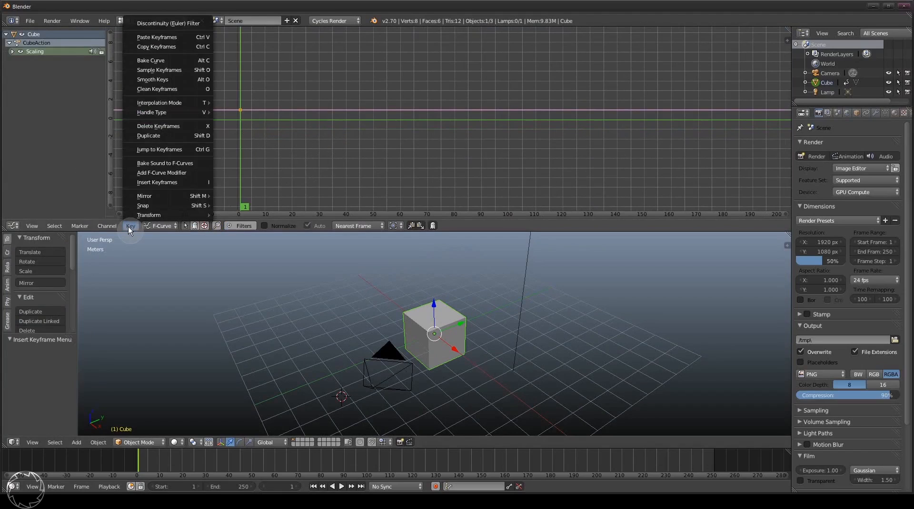
click(187, 164)
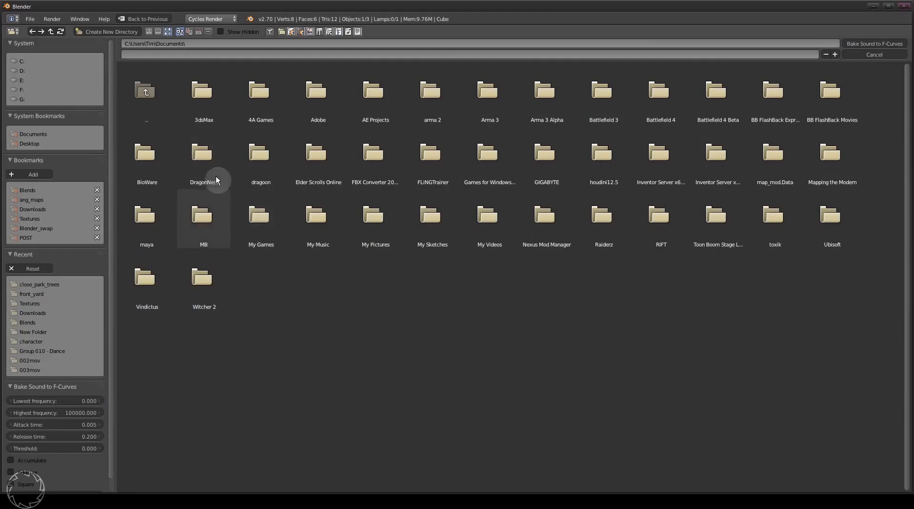
click(47, 188)
click(139, 101)
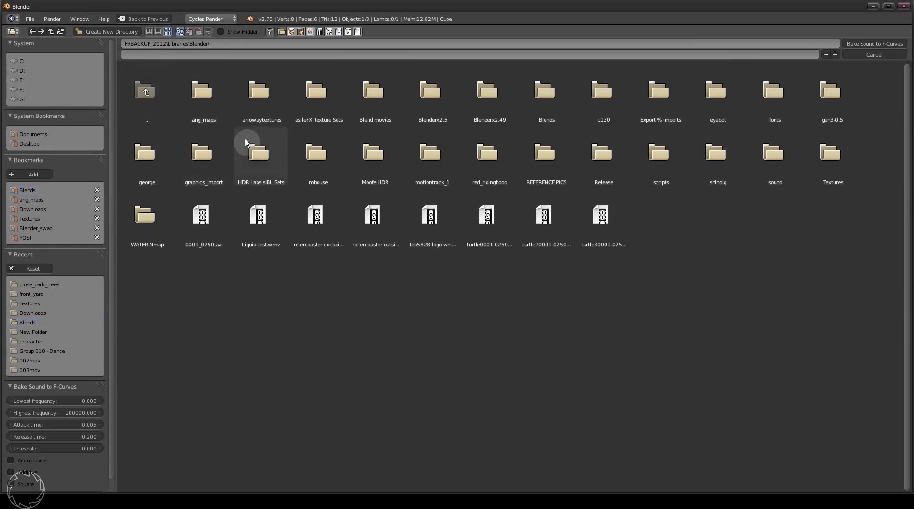
click(776, 168)
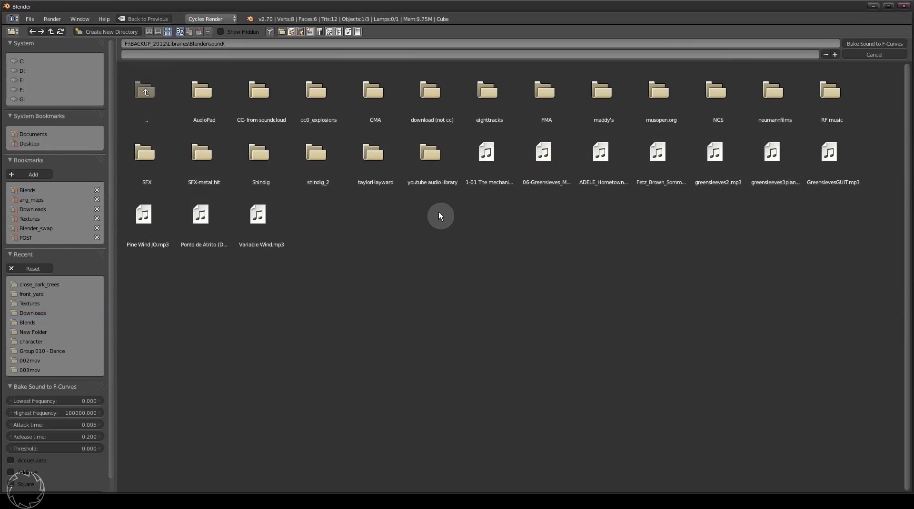
click(435, 164)
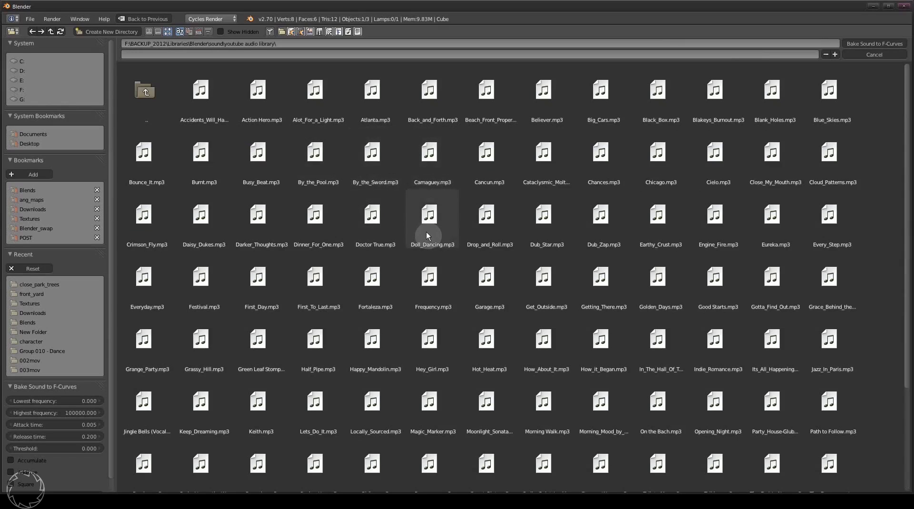
click(389, 114)
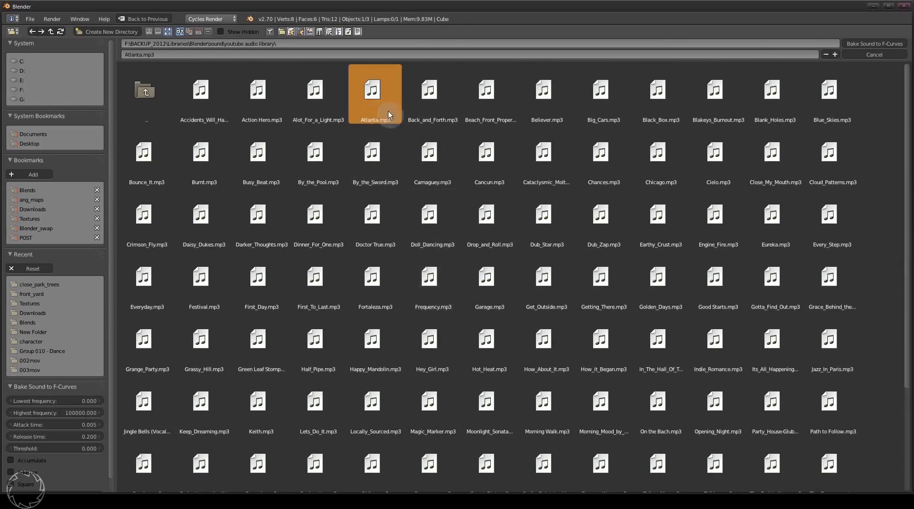
click(878, 44)
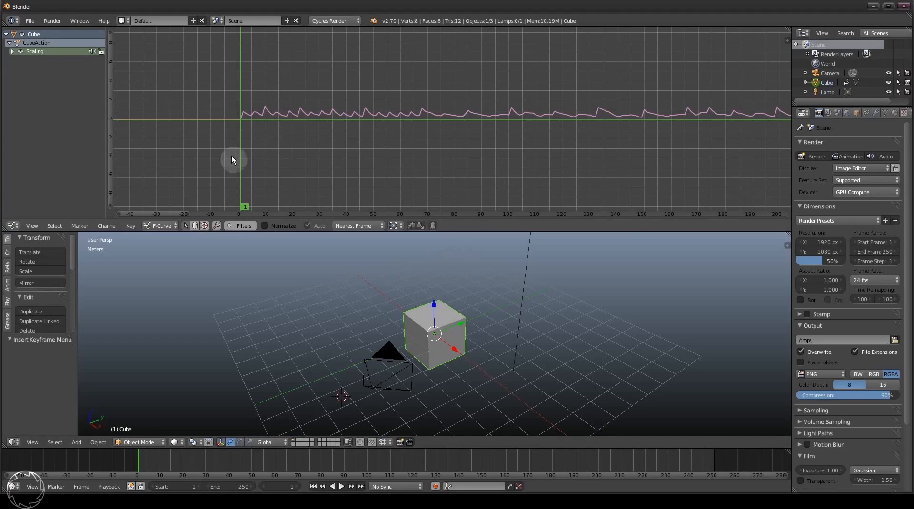
Step: Start another Bake Sound to F-Curves and set its highest frequency to 100
click(130, 226)
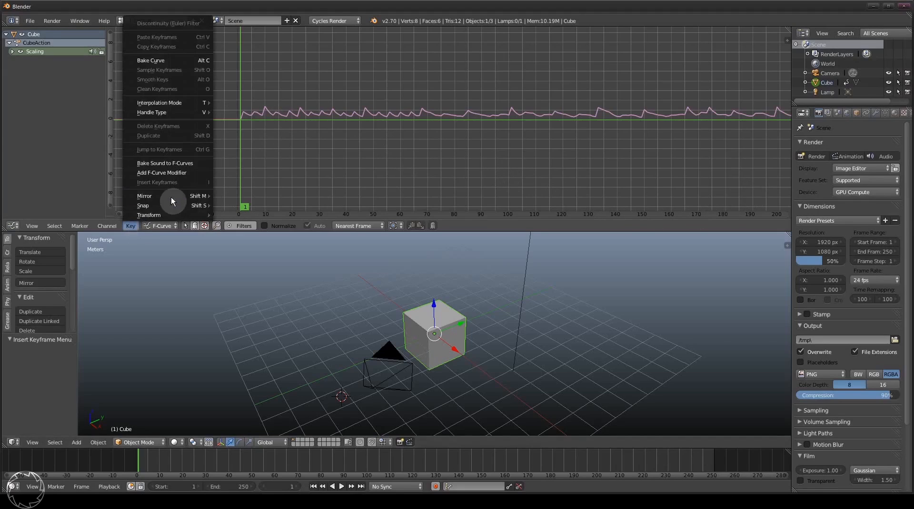
click(167, 164)
scroll(96, 345, down, 1)
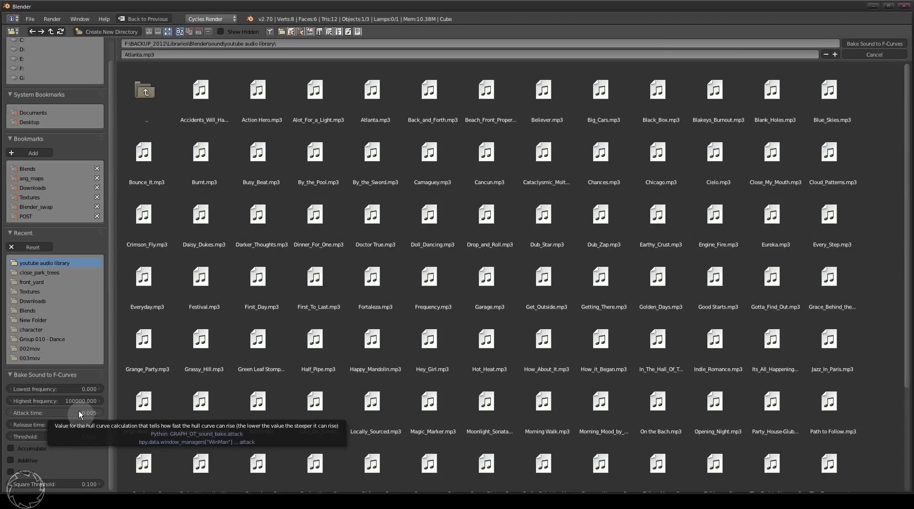
drag(78, 402, 76, 402)
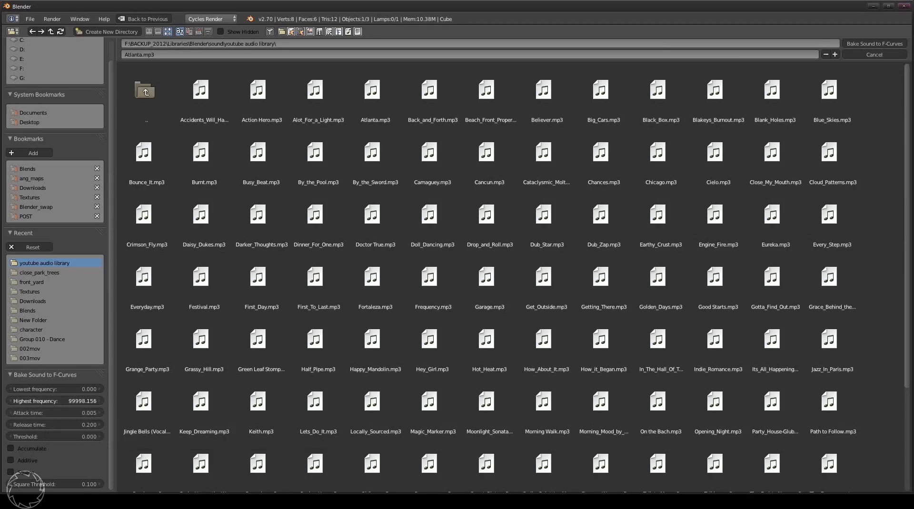
click(77, 402)
text(100)
key(Return)
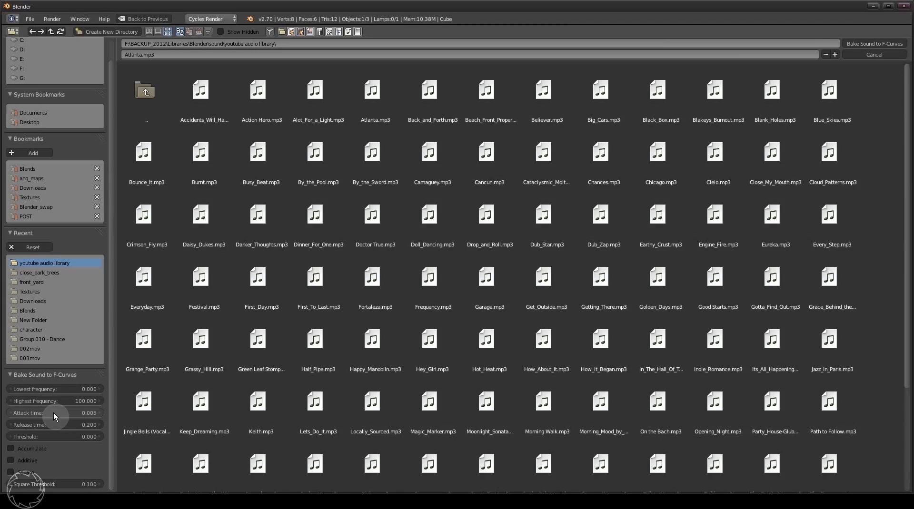
Step: Set the sound bake's attack time to 0.2 and its release time to 0.05
click(53, 413)
text(0.2)
key(Return)
click(48, 424)
text(0.2)
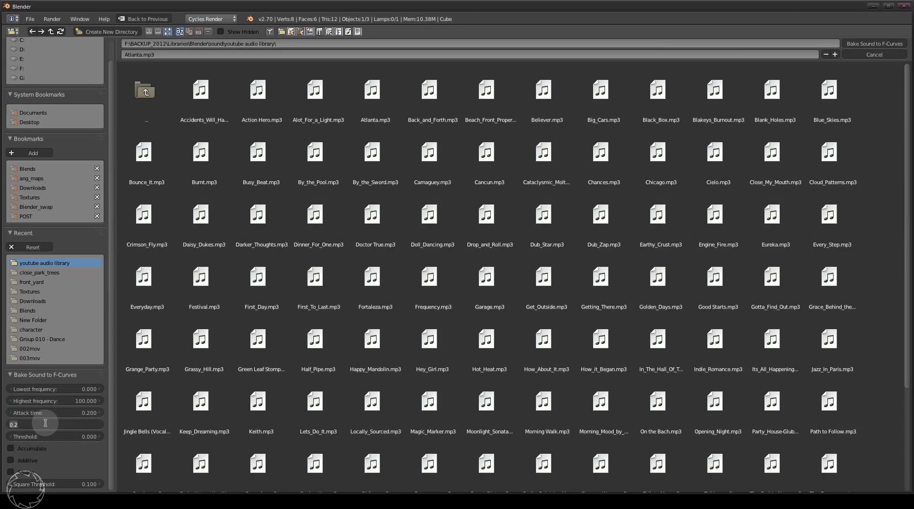
key(BackSpace)
key(BackSpace)
key(BackSpace)
text(0.05)
key(Return)
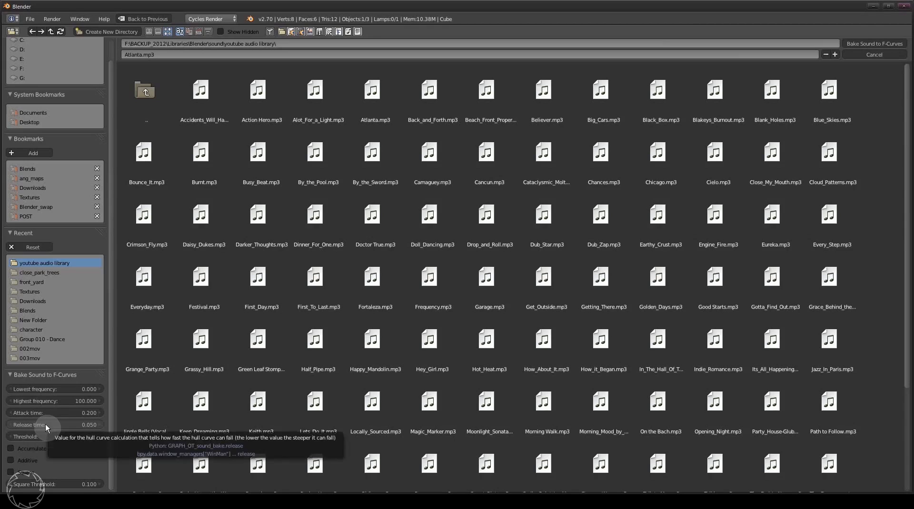
Step: Set the sound bake's attack time to 0.05, keeping the release time as it is
click(49, 413)
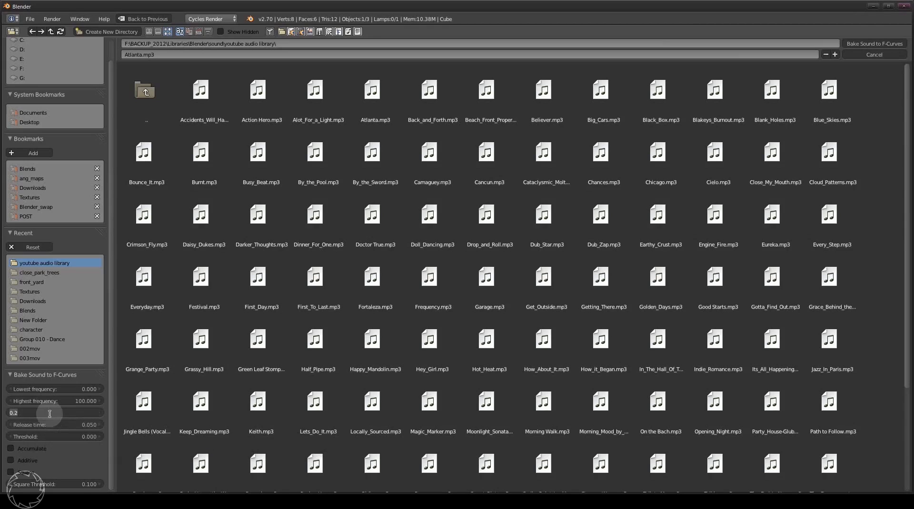
text(0.05)
key(Return)
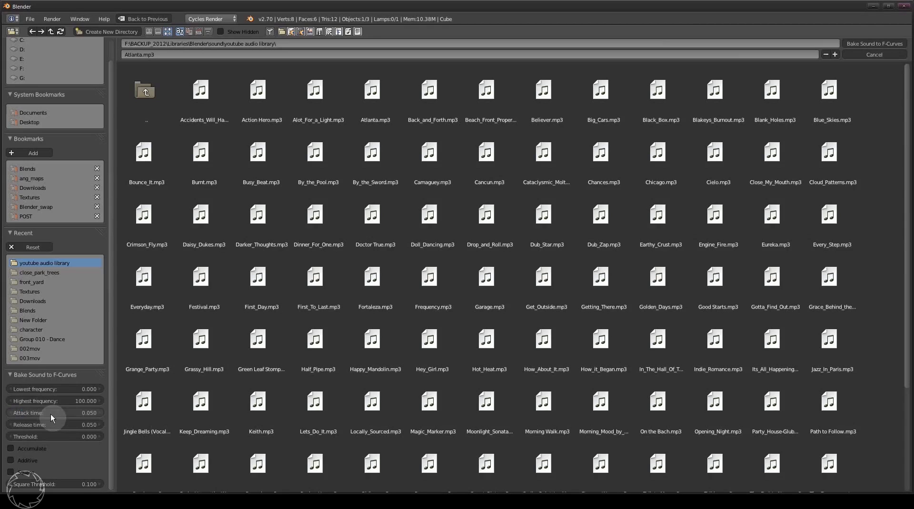
click(52, 423)
key(Return)
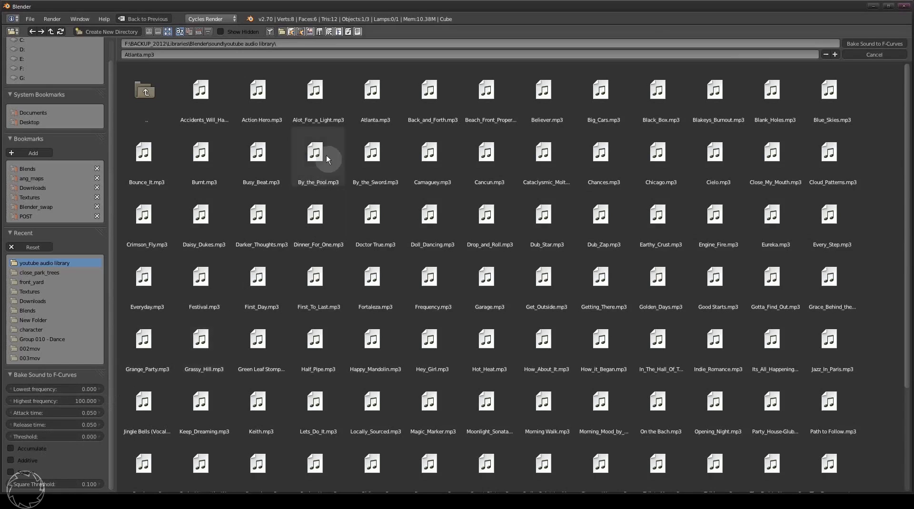
Step: Bake Atlanta.mp3 to the scaling F-curves with the adjusted settings and preview the cube's animation
click(371, 95)
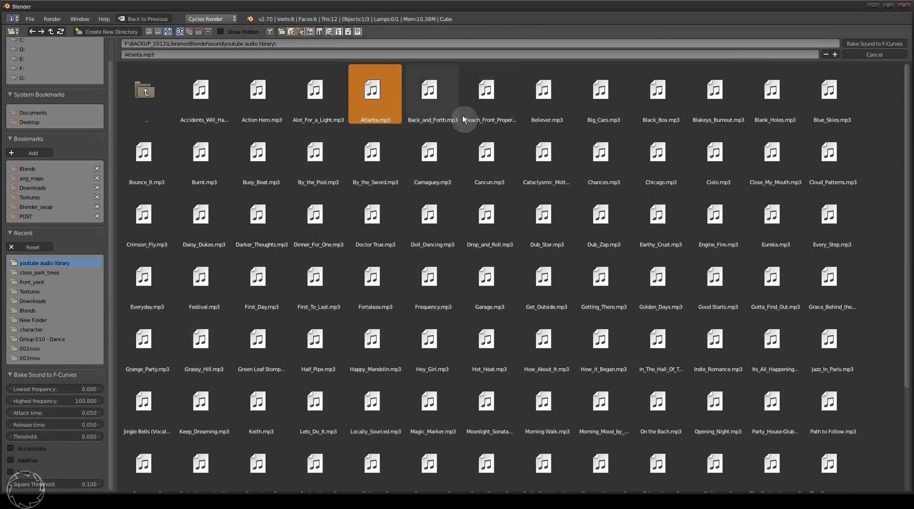
click(864, 45)
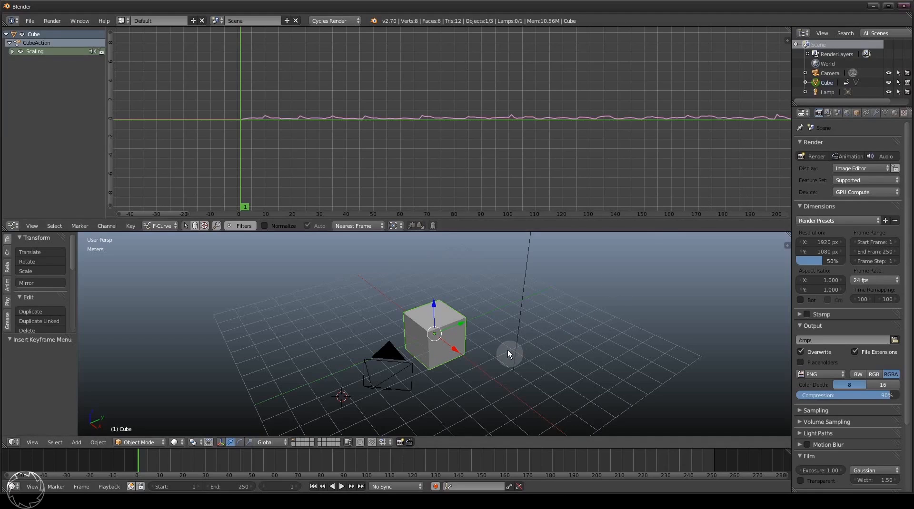
key(alt+a)
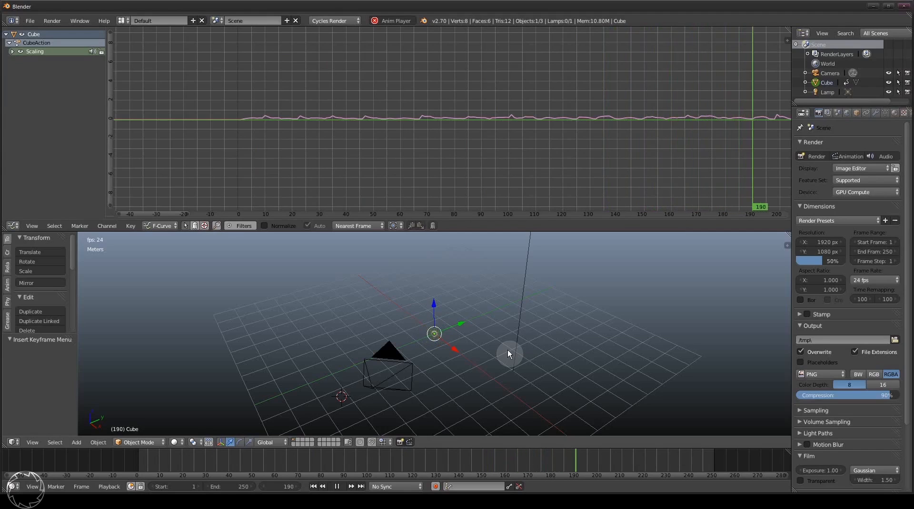
key(Escape)
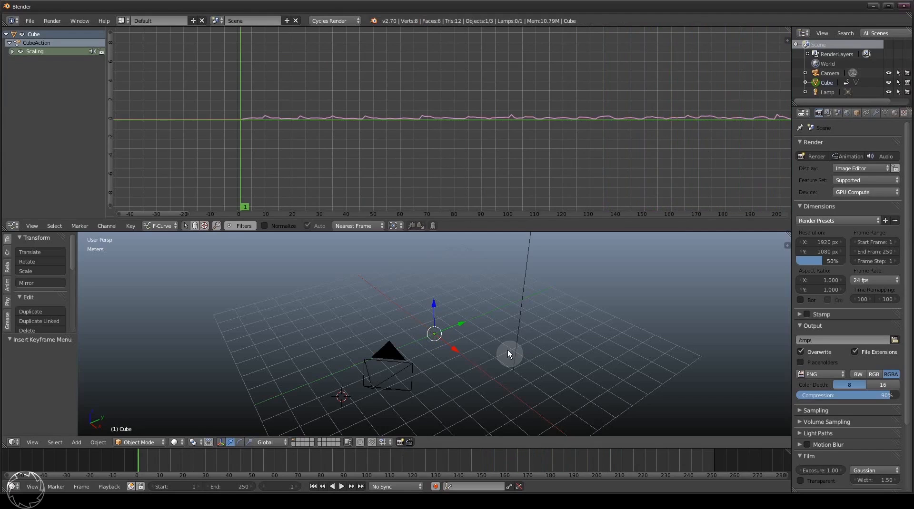
Step: Examine the baked scaling curves along the timeline, briefly switching curve normalization on and off
middle_drag(546, 158, 490, 147)
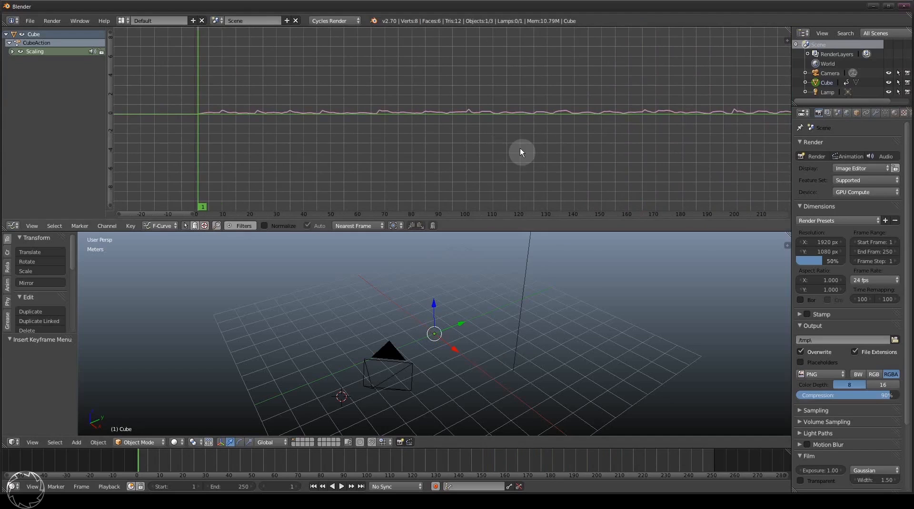
middle_drag(547, 148, 351, 135)
scroll(371, 133, down, 8)
middle_drag(633, 140, 521, 137)
middle_drag(578, 133, 420, 128)
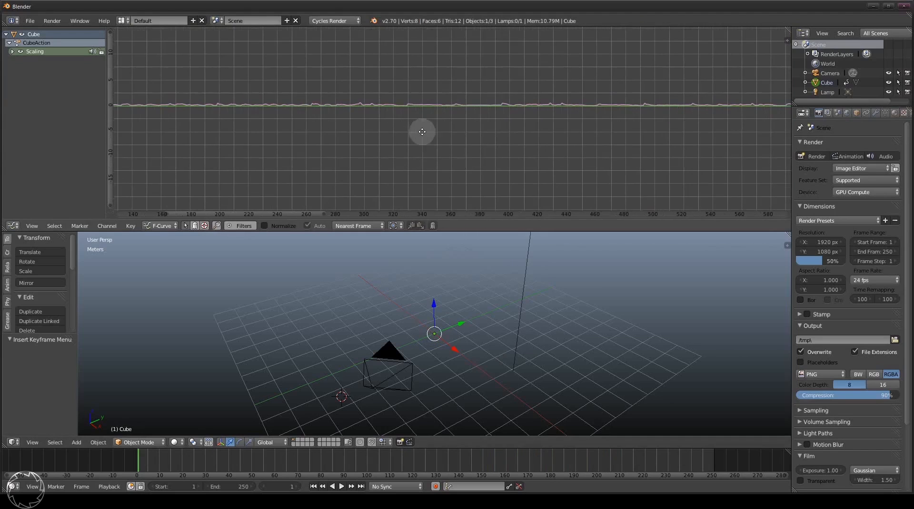
scroll(641, 142, down, 6)
middle_drag(628, 137, 603, 149)
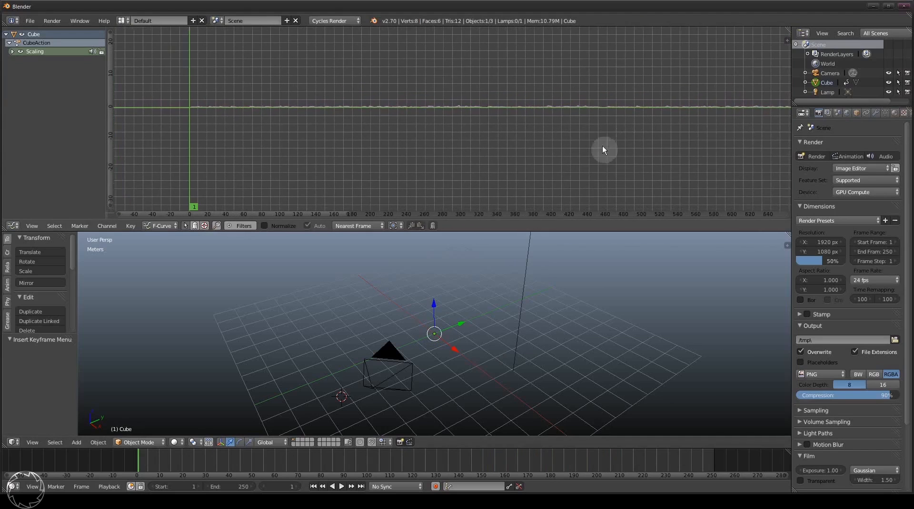
click(264, 226)
click(263, 226)
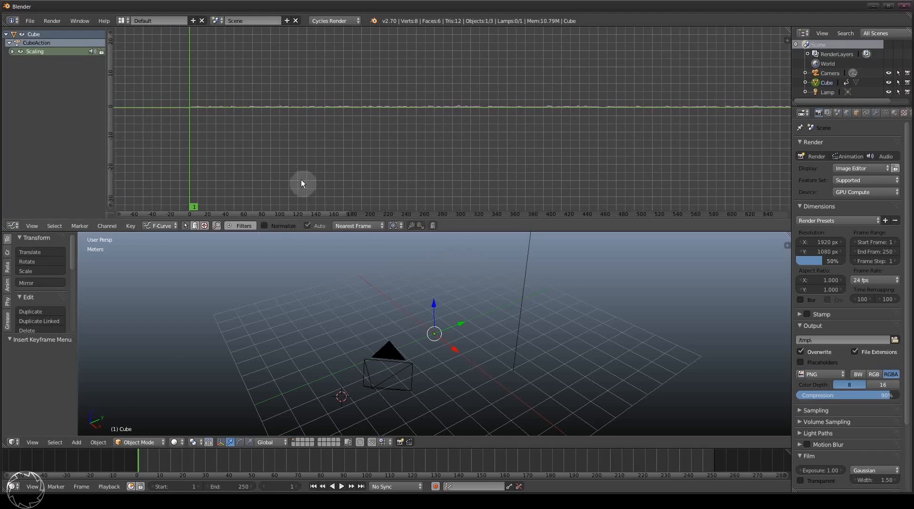
Step: Frame the full length of the baked curves and expand the Scaling group into its X, Y and Z channels
key(Home)
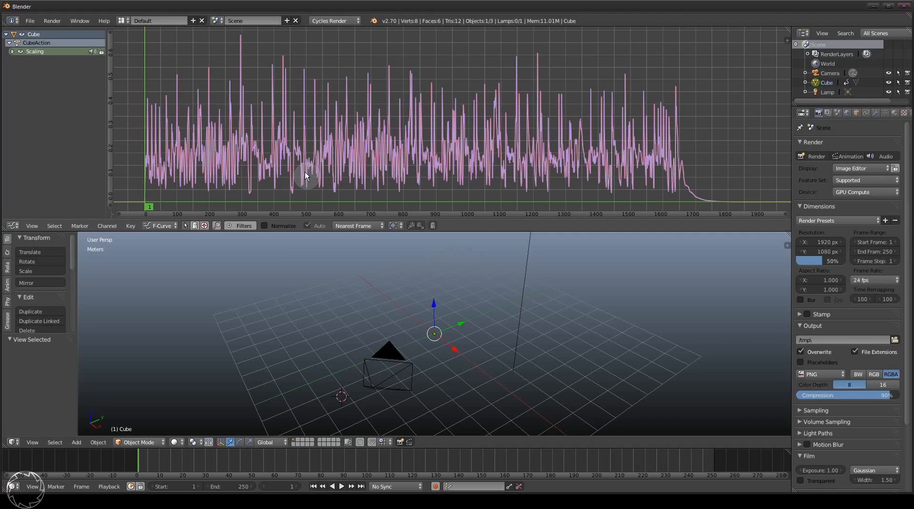
middle_drag(305, 173, 331, 174)
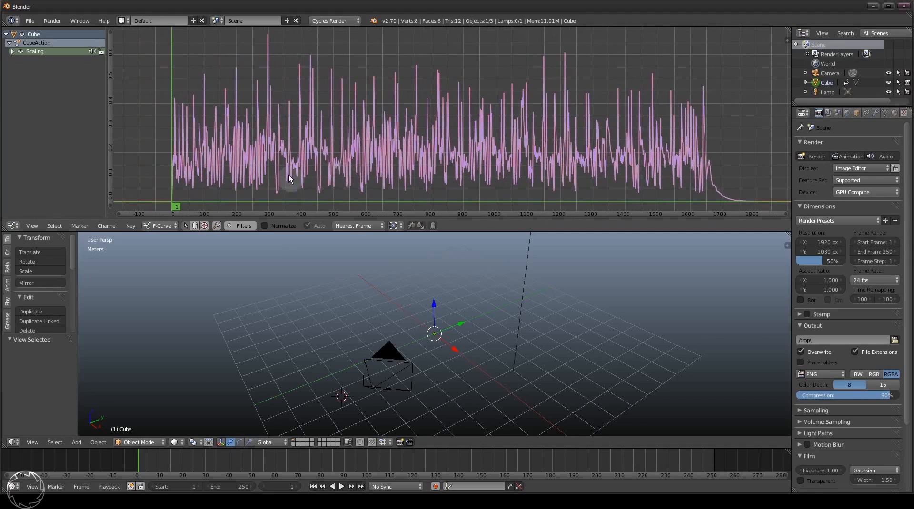
click(12, 51)
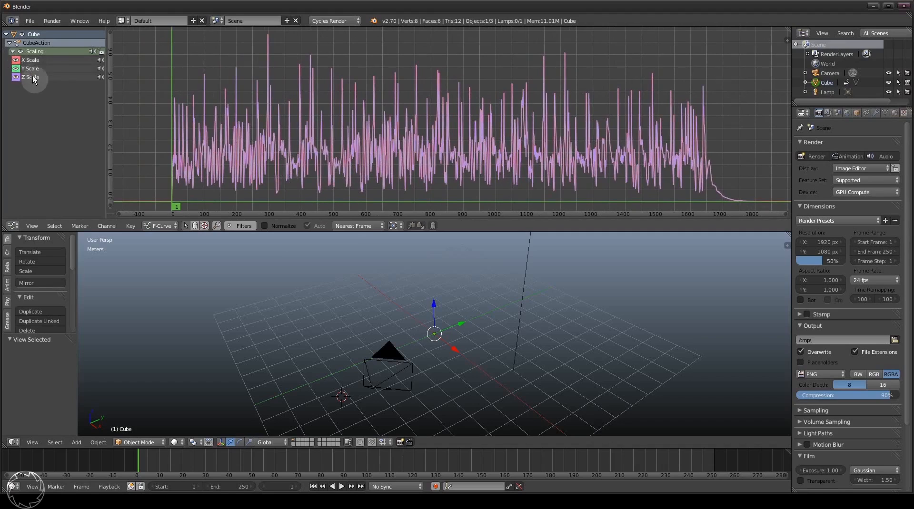
Step: Scrub through the cube's baked scale animation and return to the first frame
drag(144, 460, 491, 476)
click(313, 487)
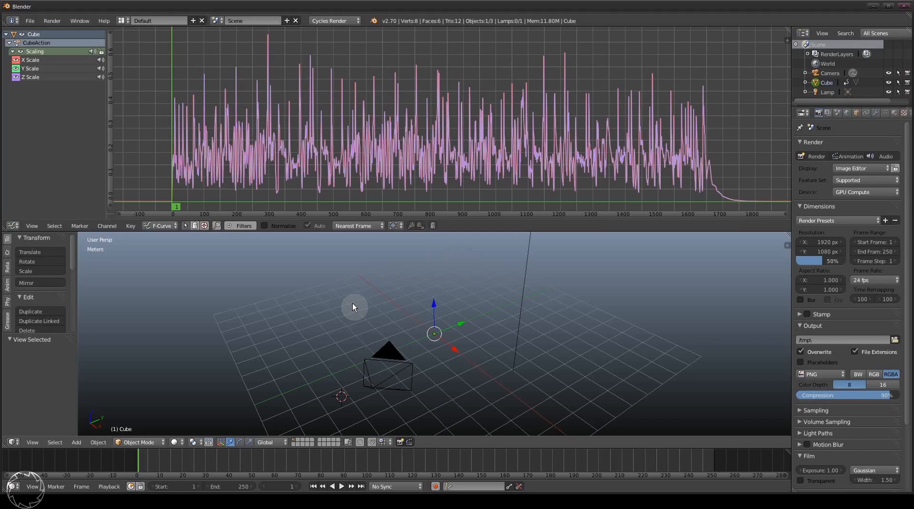
middle_drag(356, 135, 357, 135)
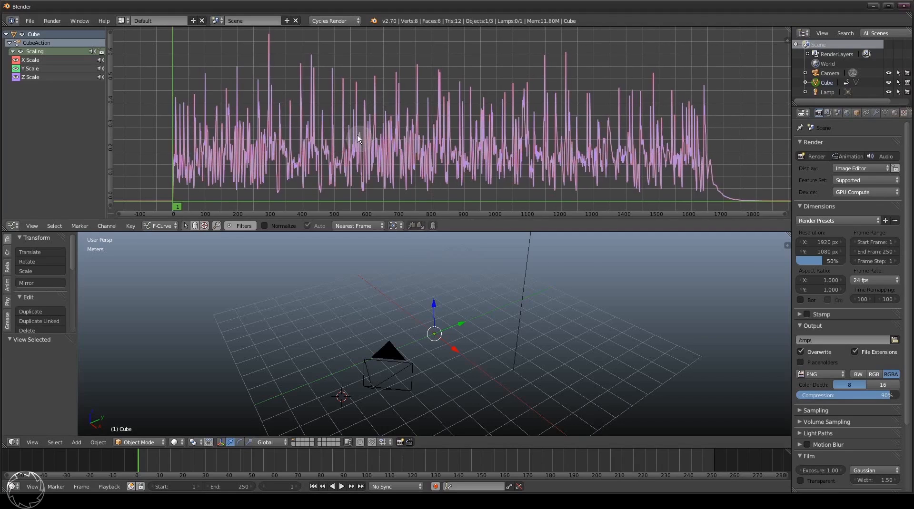
mouse_move(513, 159)
middle_down()
mouse_move(558, 161)
mouse_move(511, 149)
middle_up()
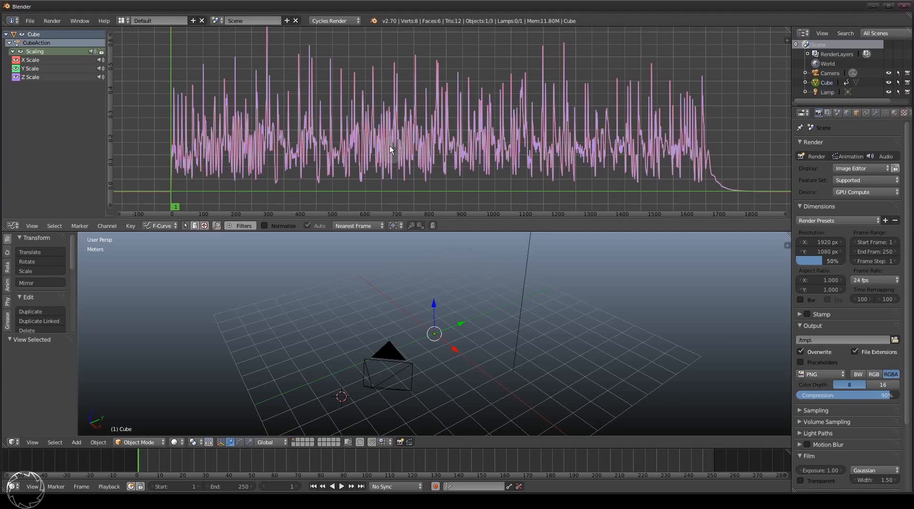
Step: Try an Envelope modifier on the X Scale curve with one control point and a lowered maximum, and remove the modifier
key(n)
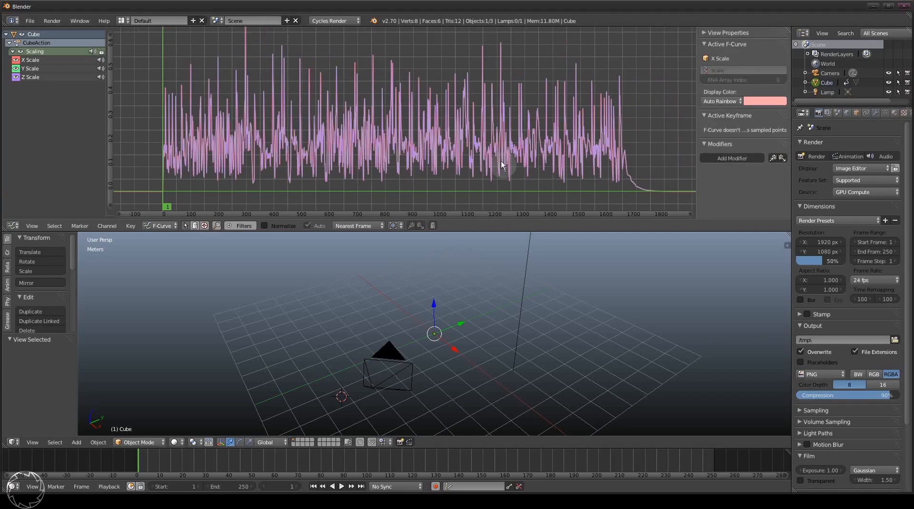
click(720, 158)
click(715, 175)
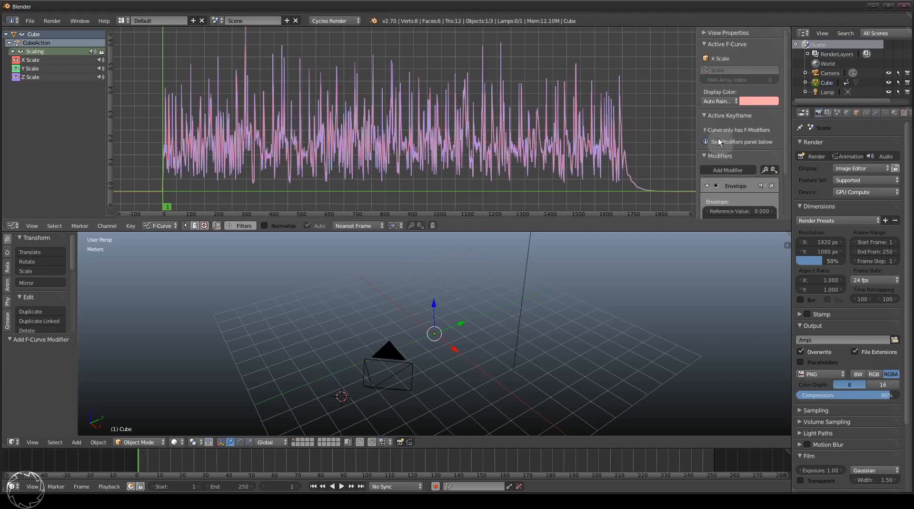
scroll(717, 138, down, 3)
click(762, 177)
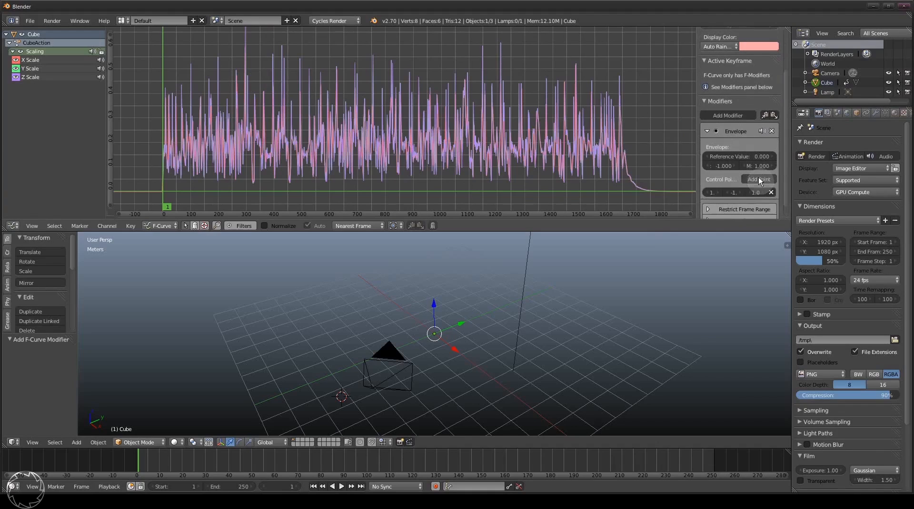
mouse_move(757, 192)
mouse_down()
mouse_move(766, 192)
mouse_move(755, 192)
mouse_up()
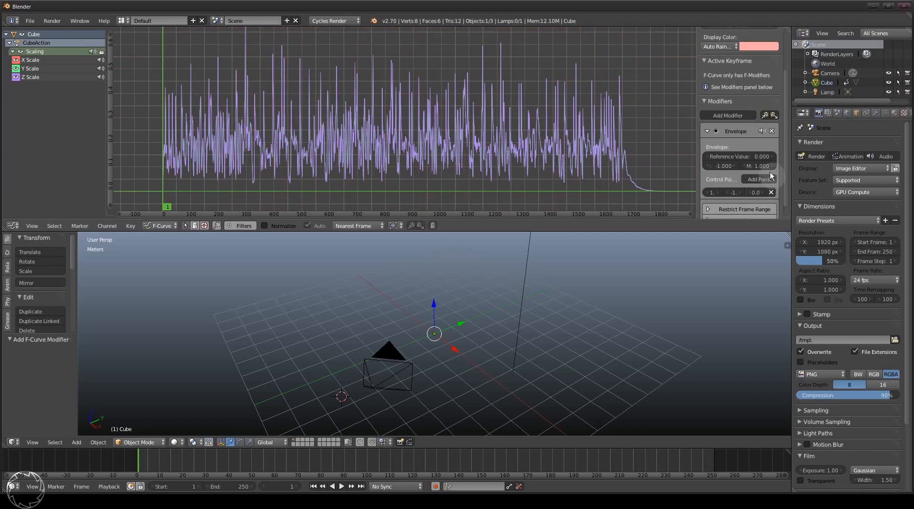
click(771, 131)
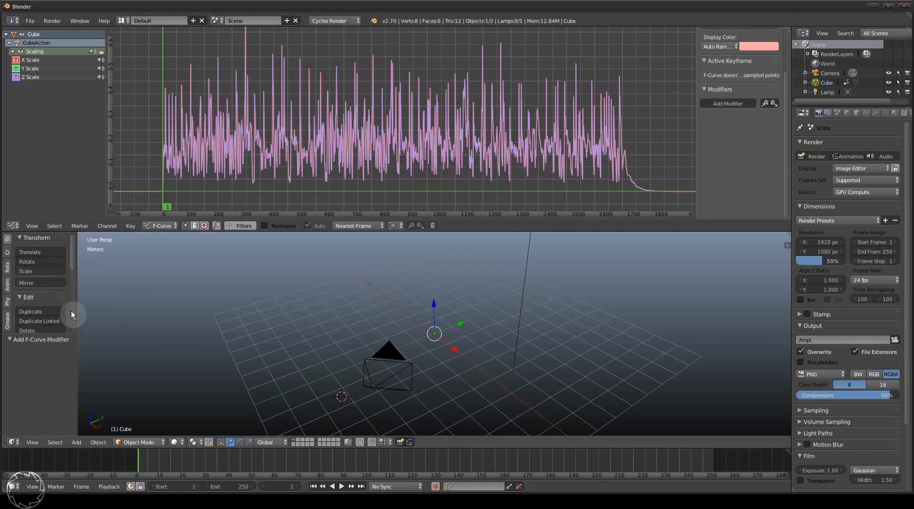
Step: Enlarge the 3D view's tool shelf and show its Animation tools
click(38, 340)
click(42, 392)
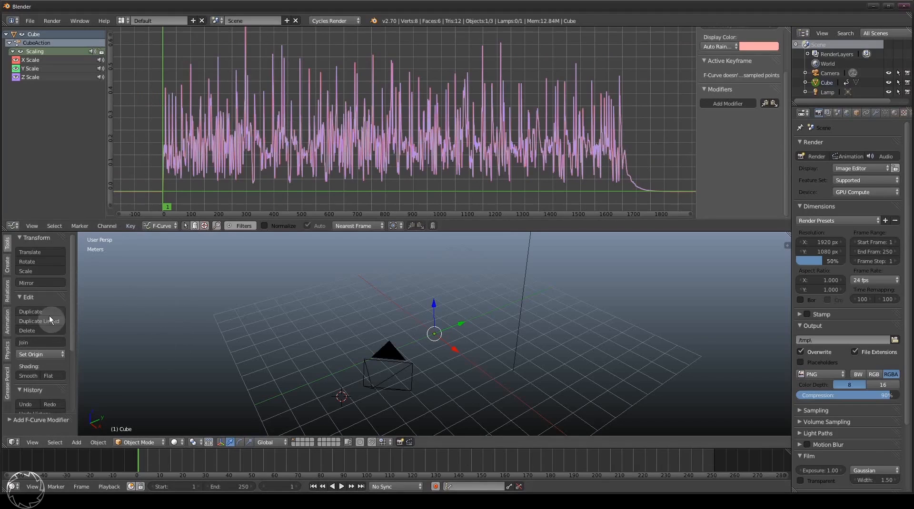
key(n)
key(n)
key(t)
key(t)
key(t)
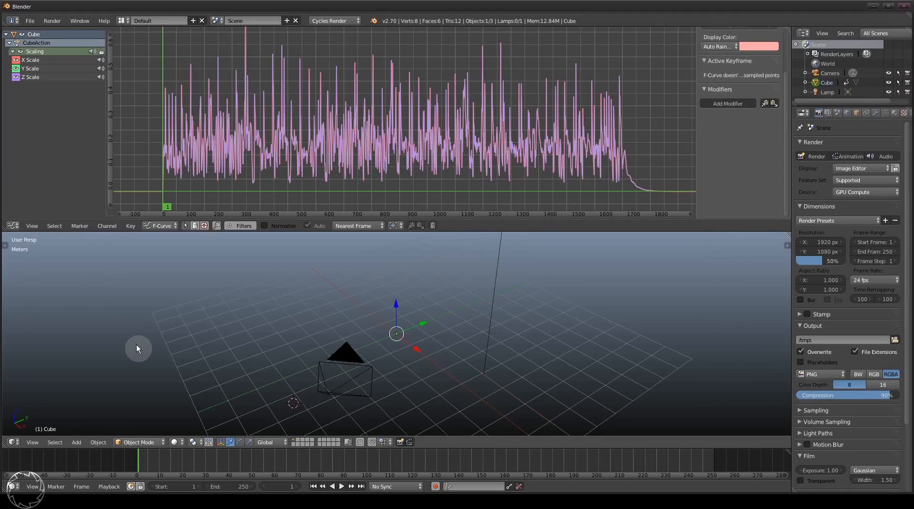
key(t)
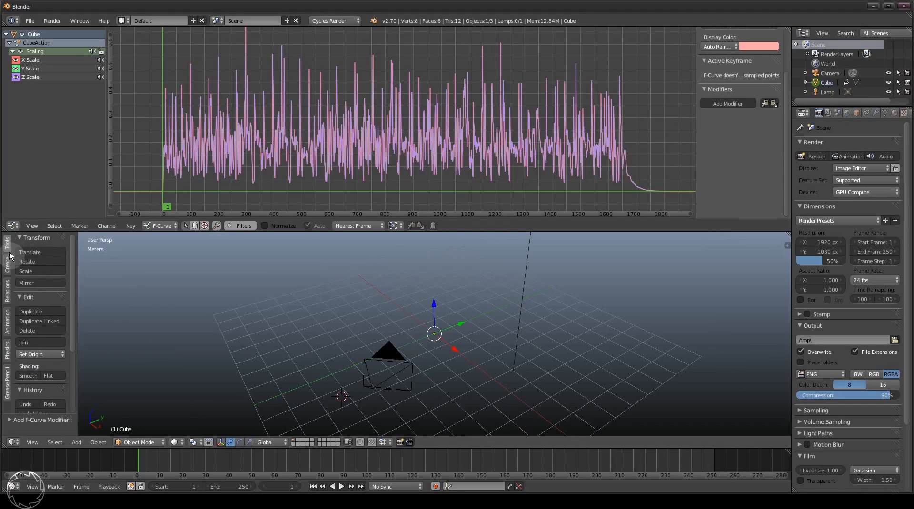
click(10, 328)
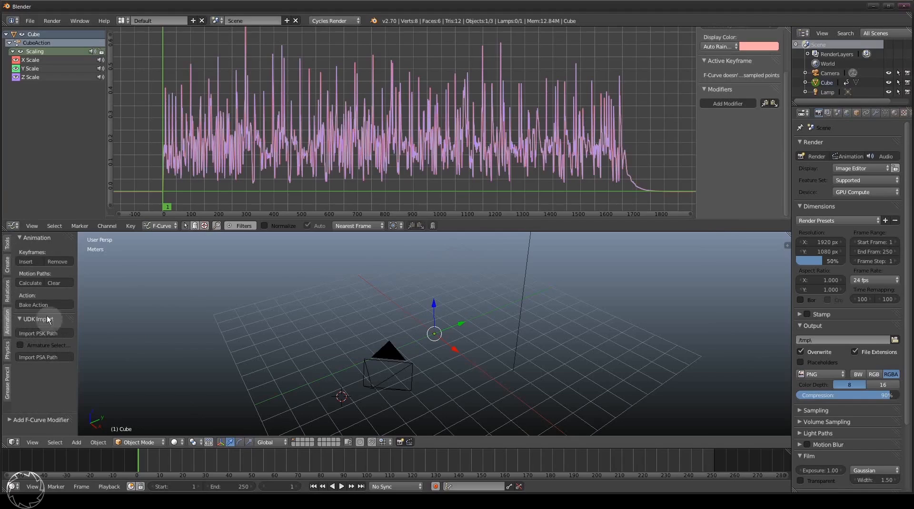
Step: Bake the cube's action into keyframes for frames 1 to 1800, using Object as the bake data
drag(205, 459, 227, 467)
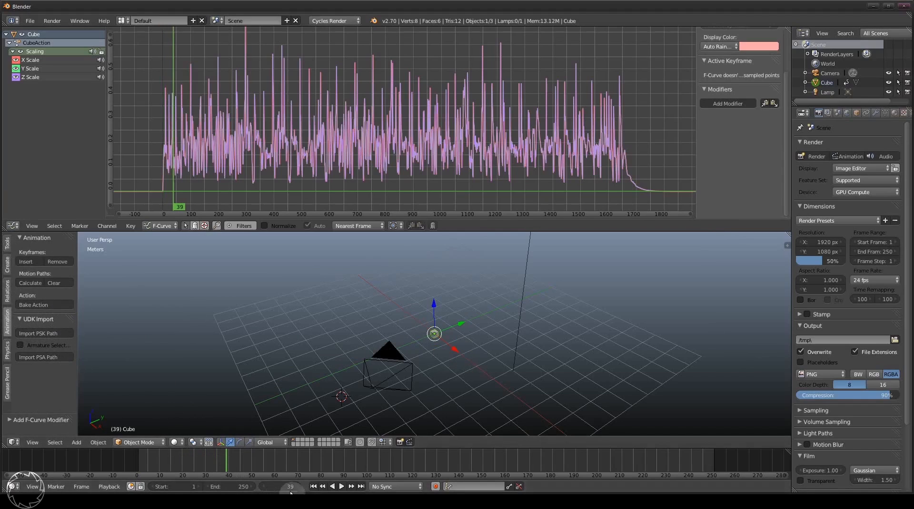
click(313, 487)
click(56, 306)
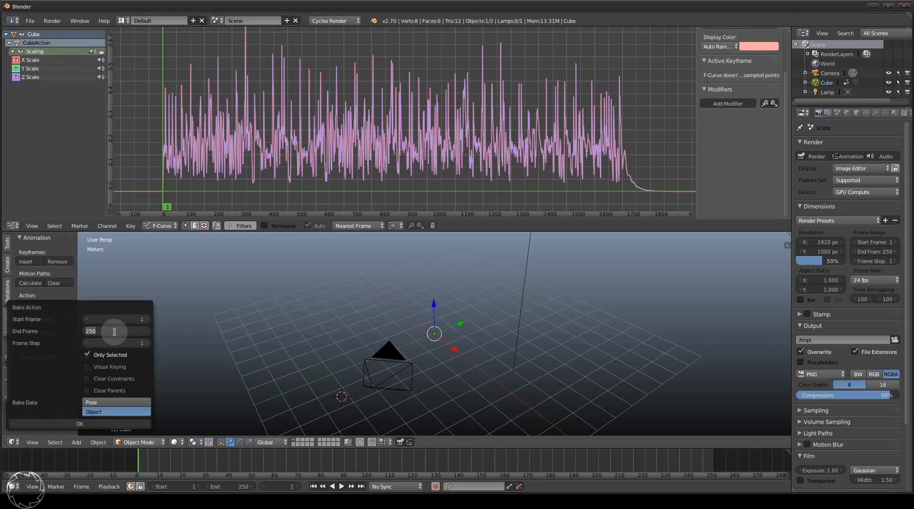
text(1800)
key(Return)
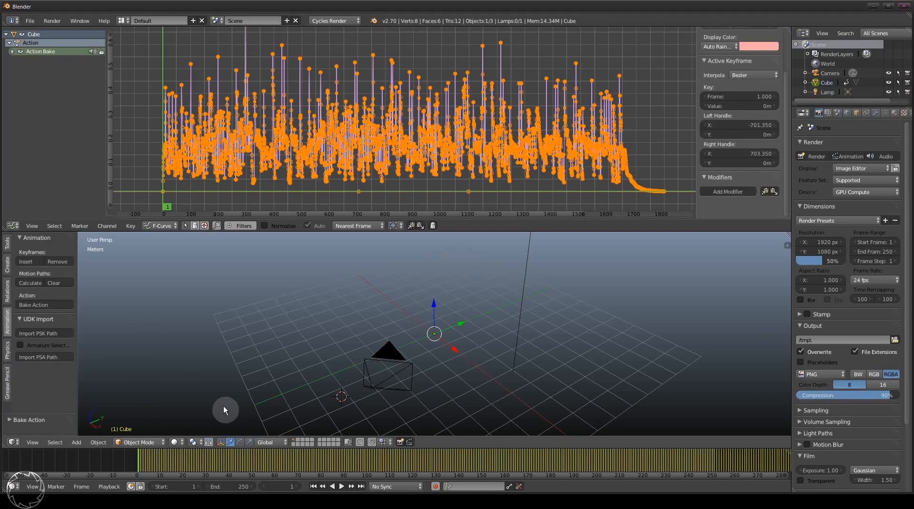
Step: Try moving the single peak keyframe at frame 493 on the baked curve
middle_drag(299, 160, 310, 151)
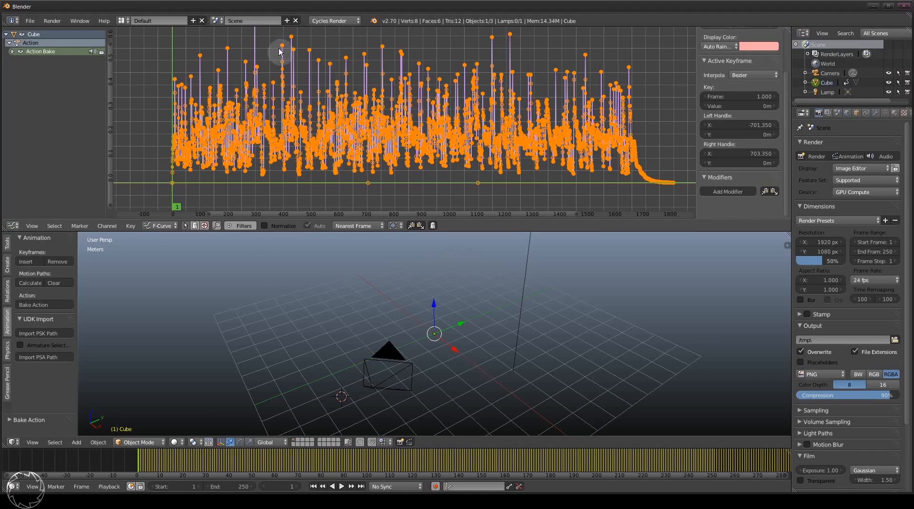
right_click(310, 49)
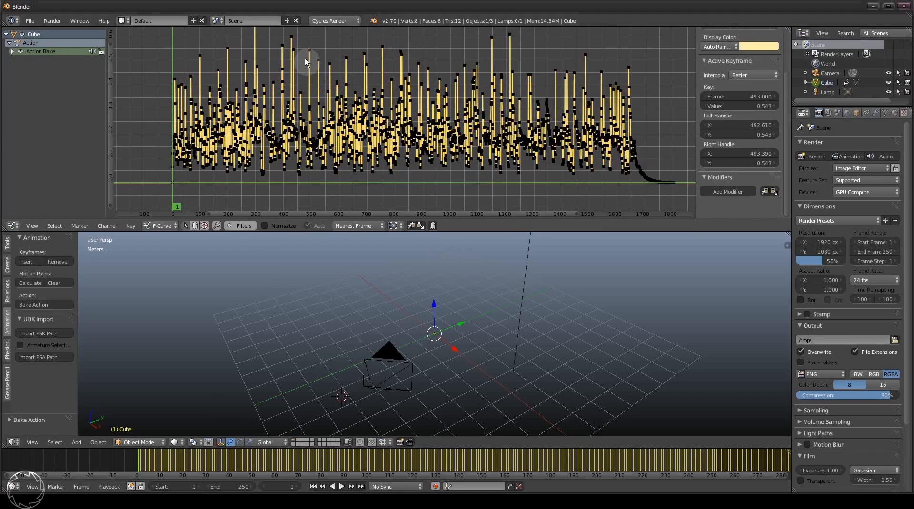
key(g)
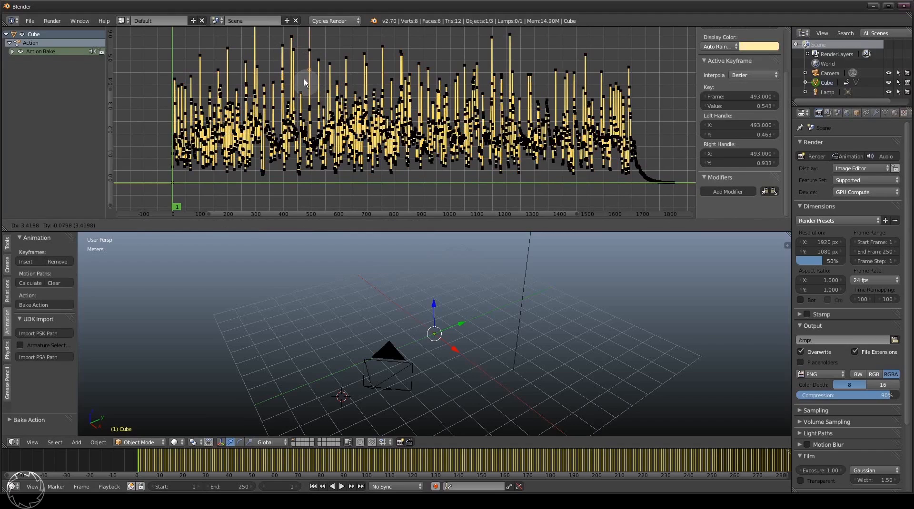
right_click(299, 78)
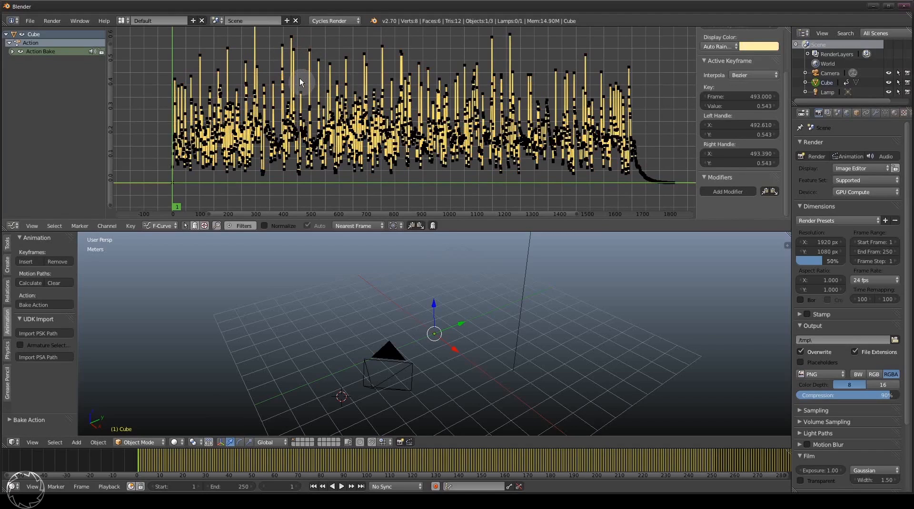
Step: Scrub the timeline to preview the keyframed cube animation and return to frame 1
drag(156, 459, 435, 468)
scroll(455, 461, down, 4)
middle_drag(445, 458, 352, 457)
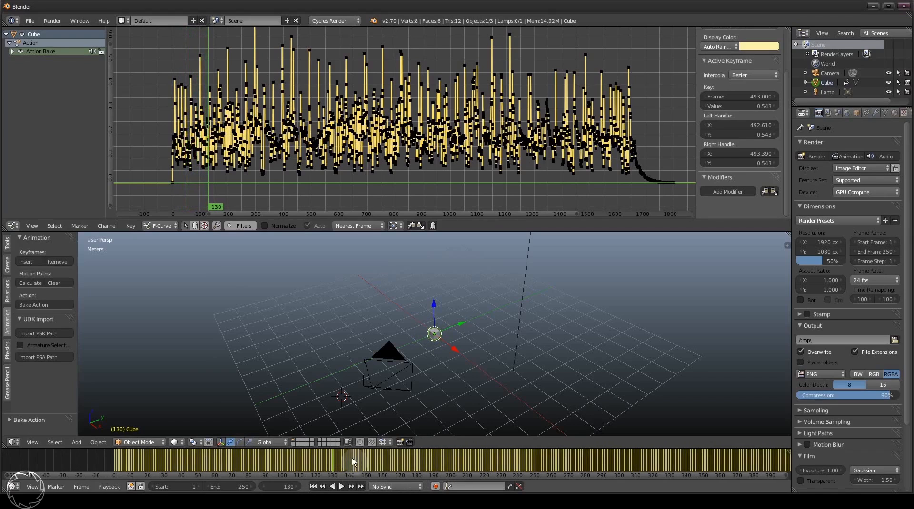
click(313, 487)
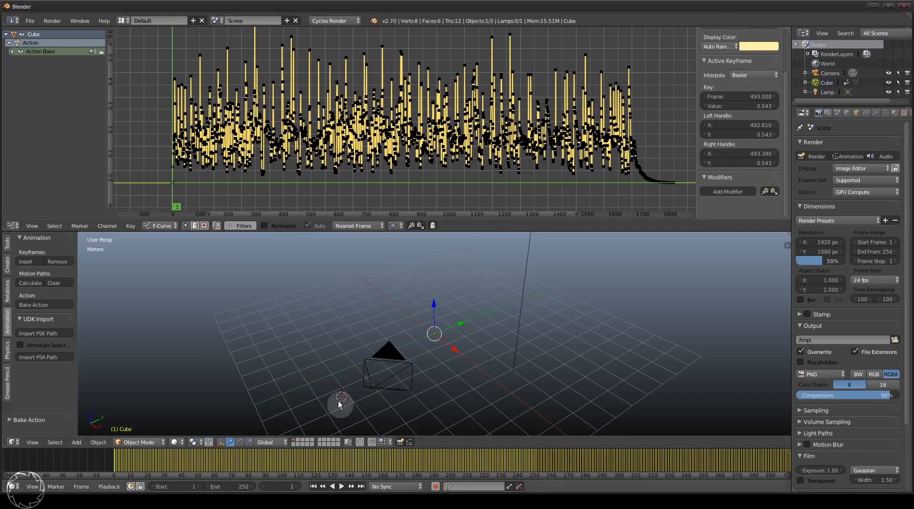
Step: Try scaling all keyframes of the baked action together
key(a)
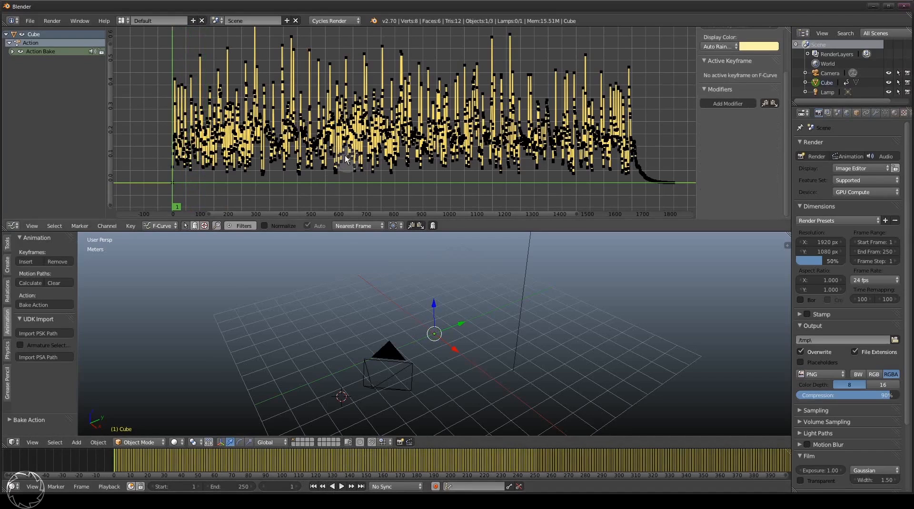
key(a)
key(s)
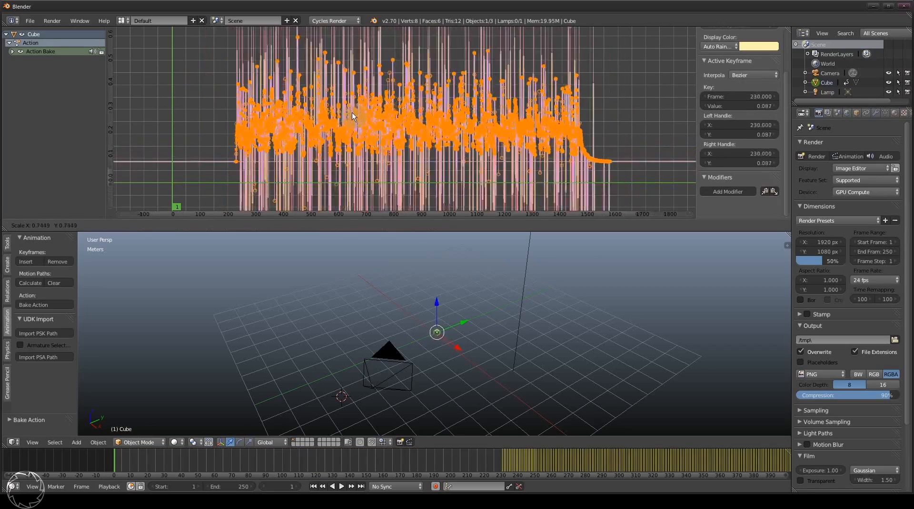
right_click(369, 119)
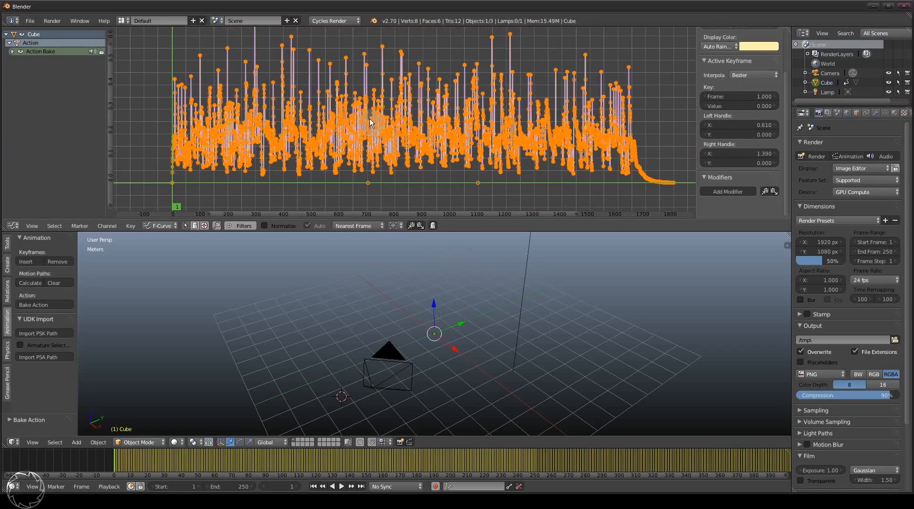
Step: Try shifting all the baked keyframes earlier along the time axis
key(g)
key(x)
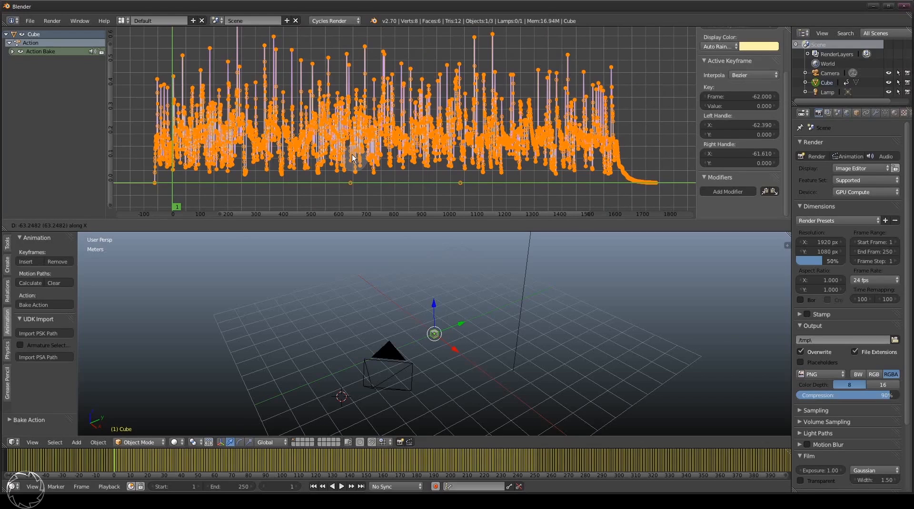
key(Escape)
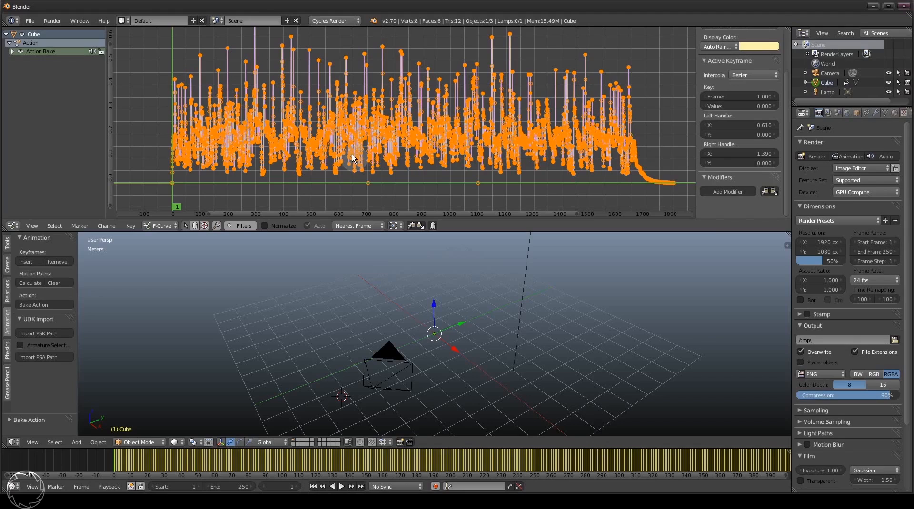
Step: Reselect the cube and look through its material settings and object modifiers
click(131, 225)
scroll(449, 386, down, 2)
right_click(407, 361)
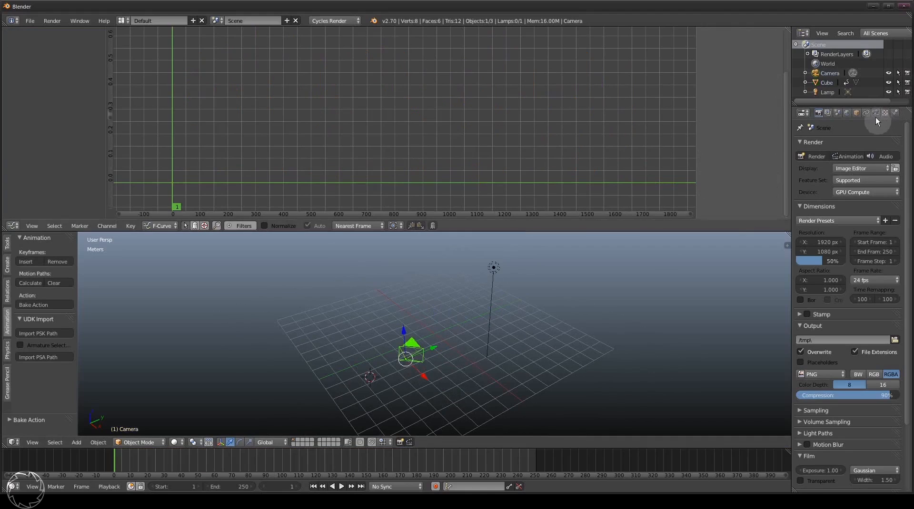
right_click(428, 329)
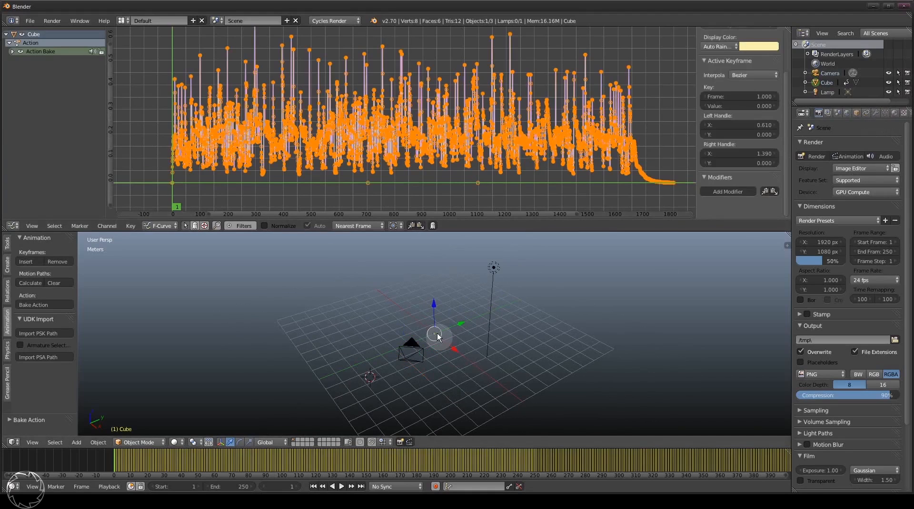
click(894, 113)
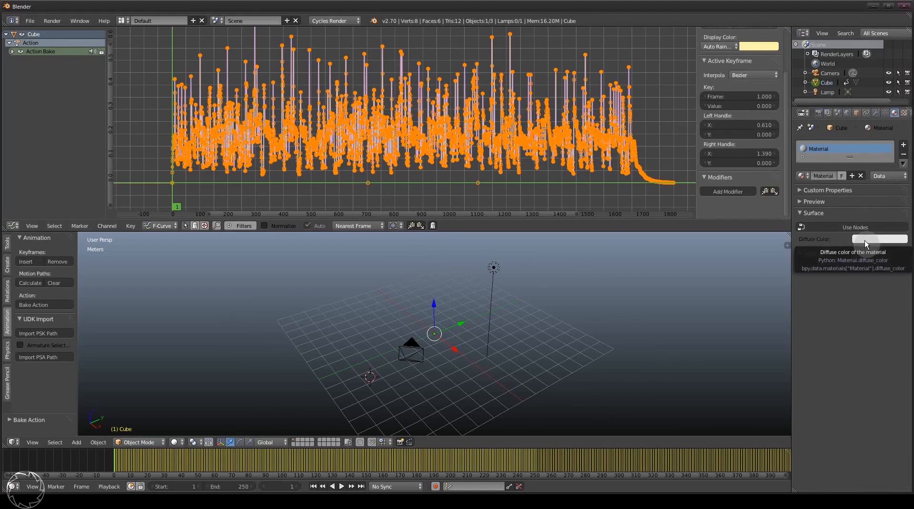
click(876, 113)
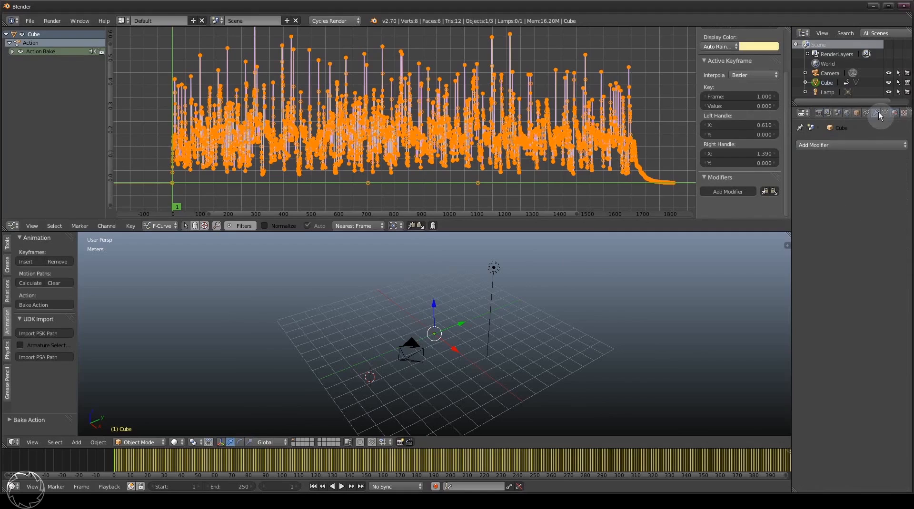